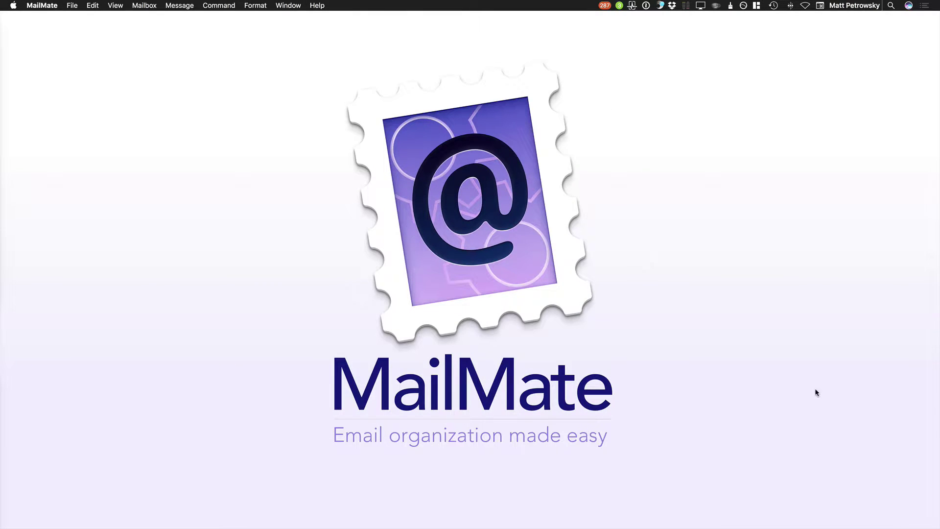
Activate MailMate from its Dock icon to show the 'Email organization made easy' splash screen
mouse_move(937, 427)
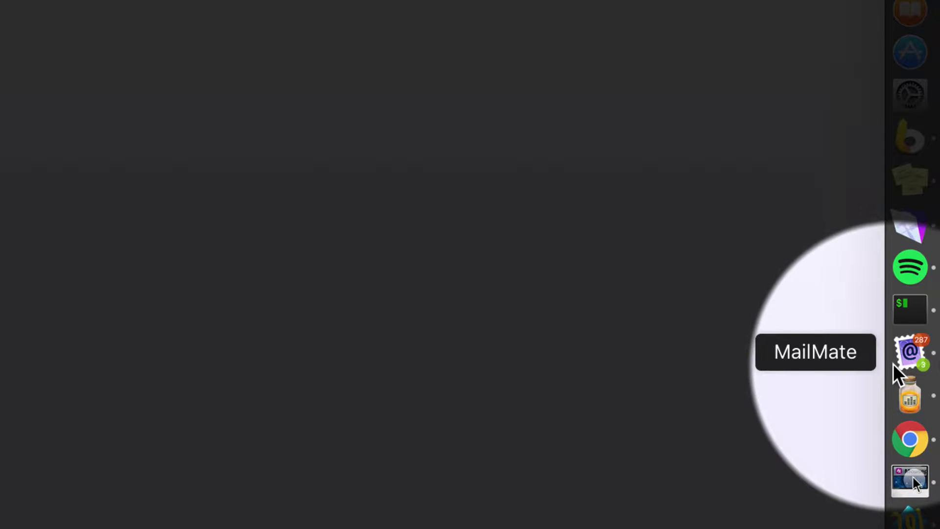
left_click(928, 349)
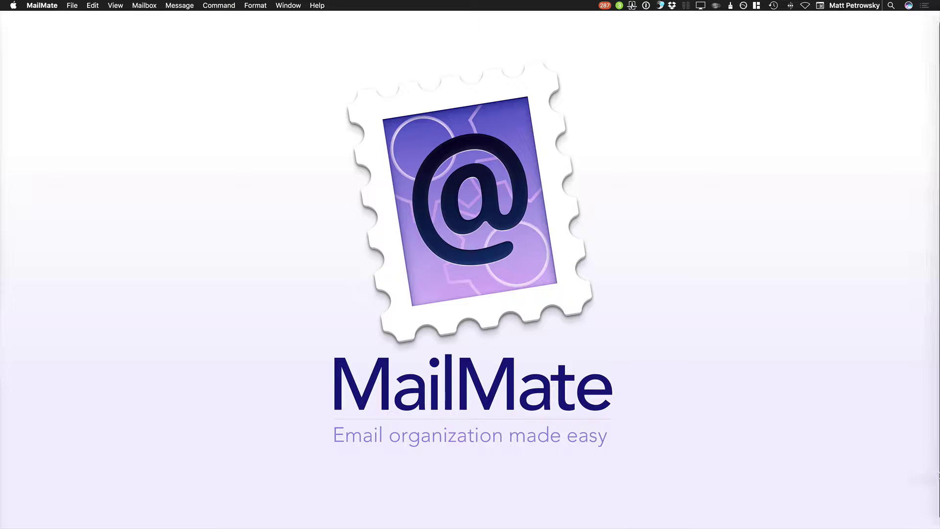
Open Counters preferences and inspect settings for all four dock counter positions
mouse_move(929, 484)
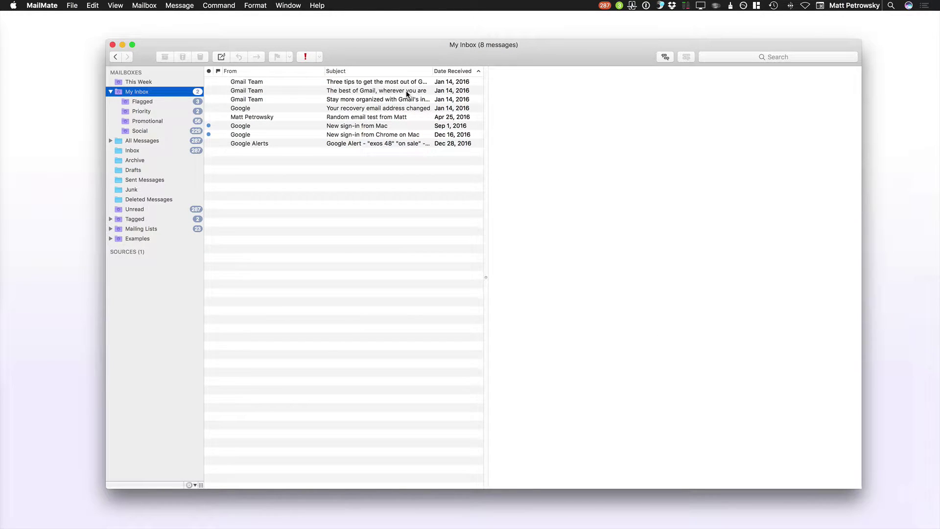
key("super+comma")
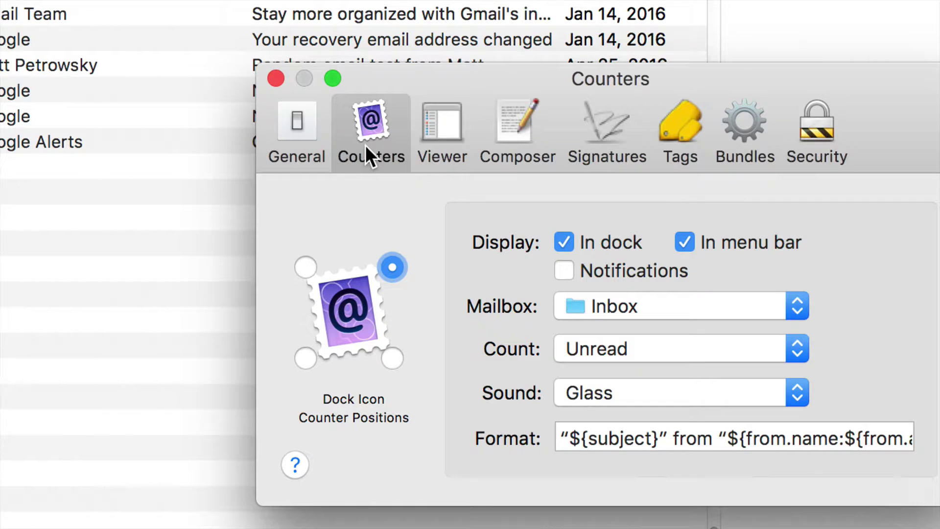
left_click(307, 265)
left_click(306, 357)
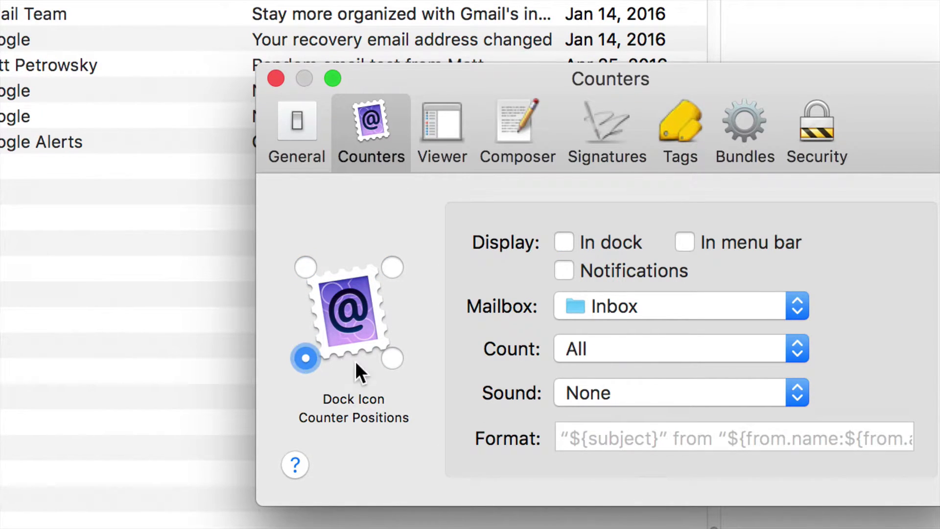
left_click(392, 358)
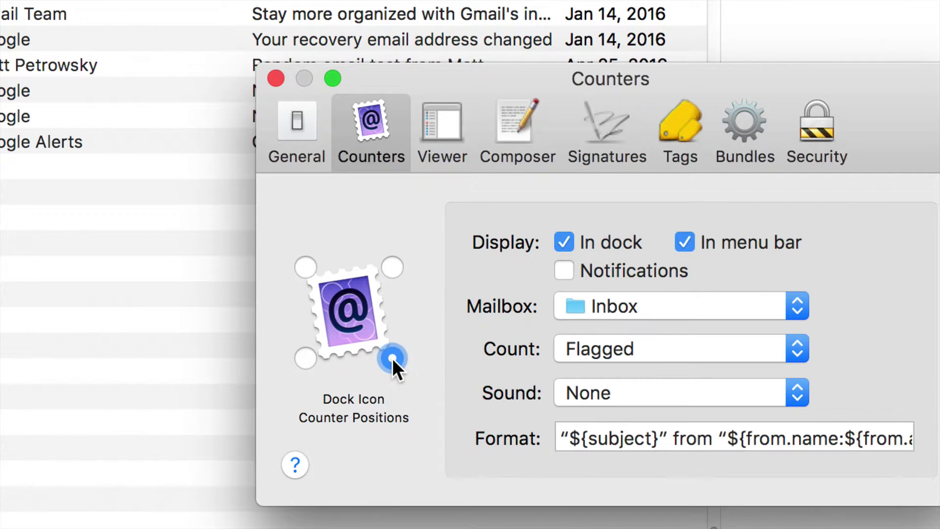
left_click(390, 268)
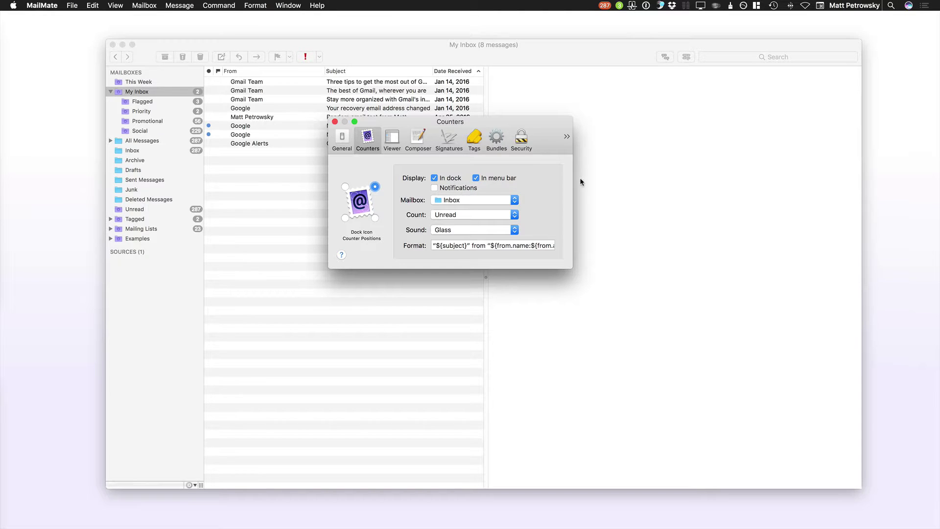
Tick In menu bar for the top-left Unreplied and bottom-left All Inbox counters
left_click(928, 5)
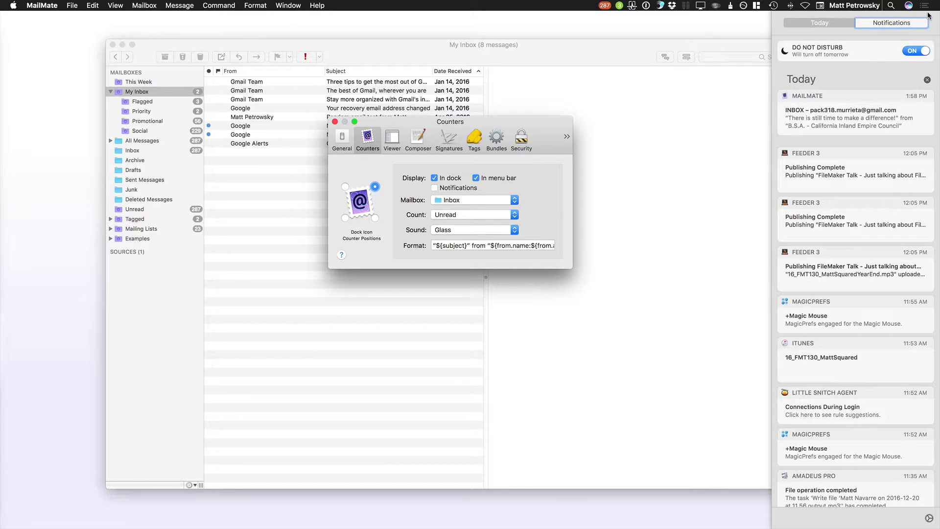
left_click(926, 5)
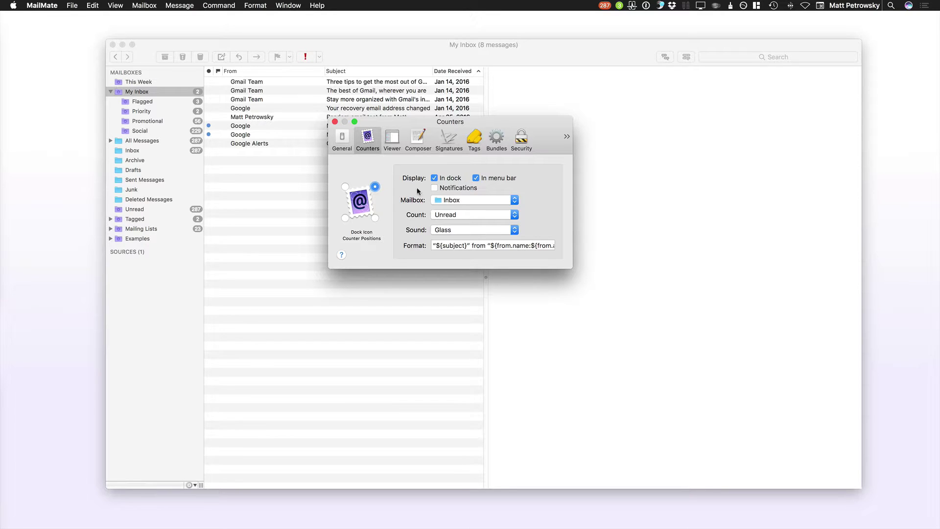
left_click(345, 186)
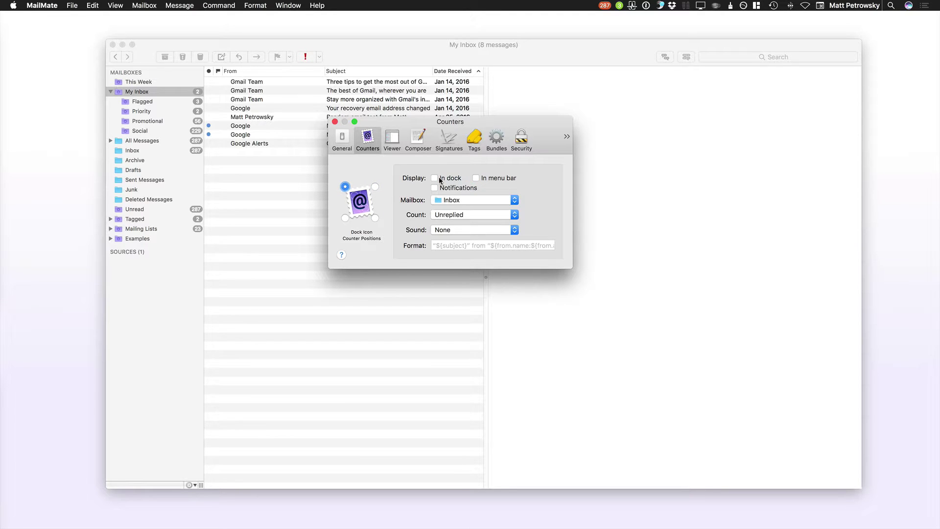
left_click(480, 178)
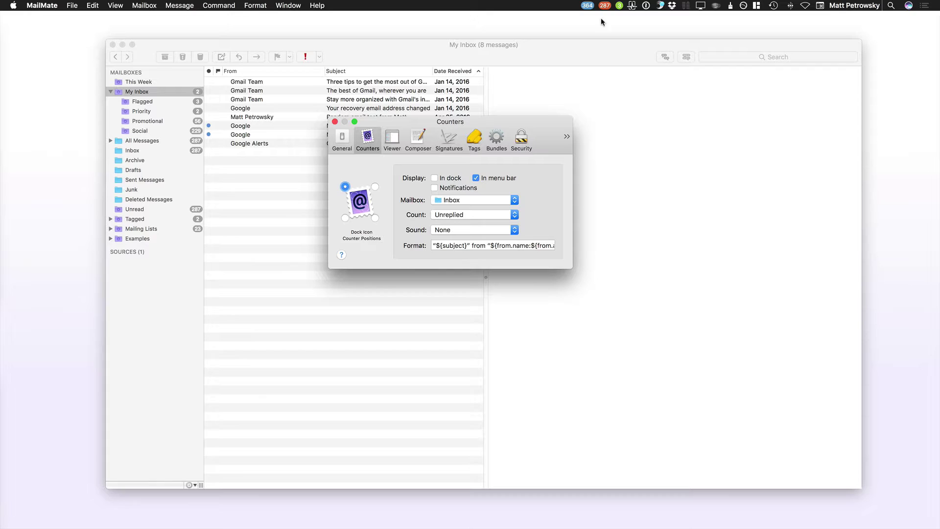
left_click(344, 217)
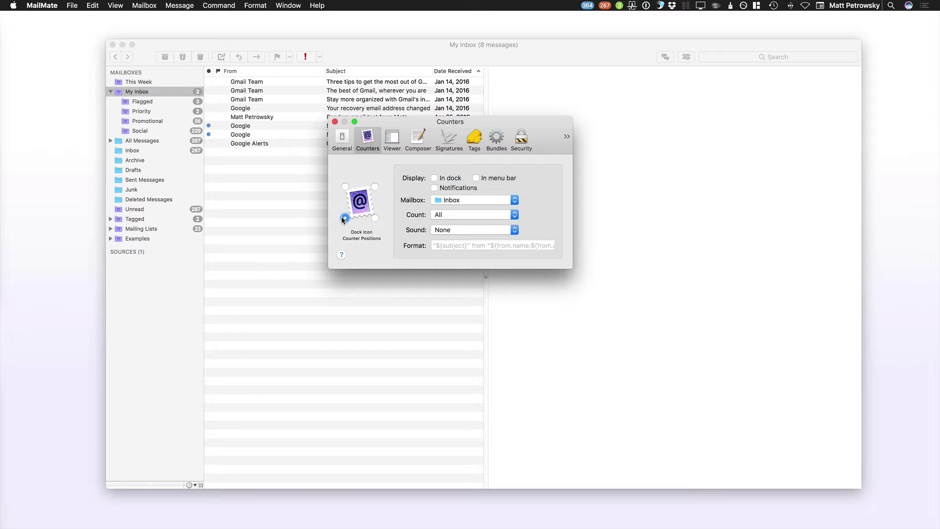
left_click(476, 179)
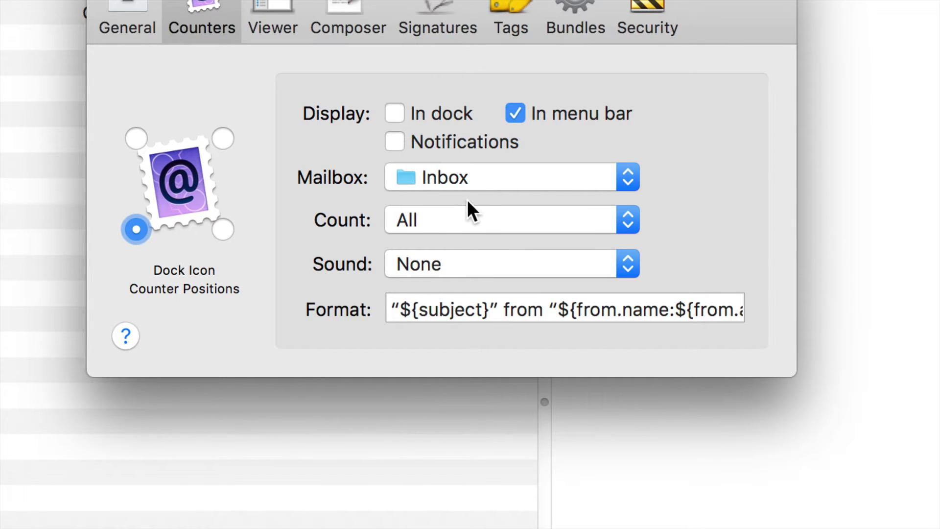
Keep the counter on Inbox, count All, sound None, and begin editing its Format string
left_click(480, 179)
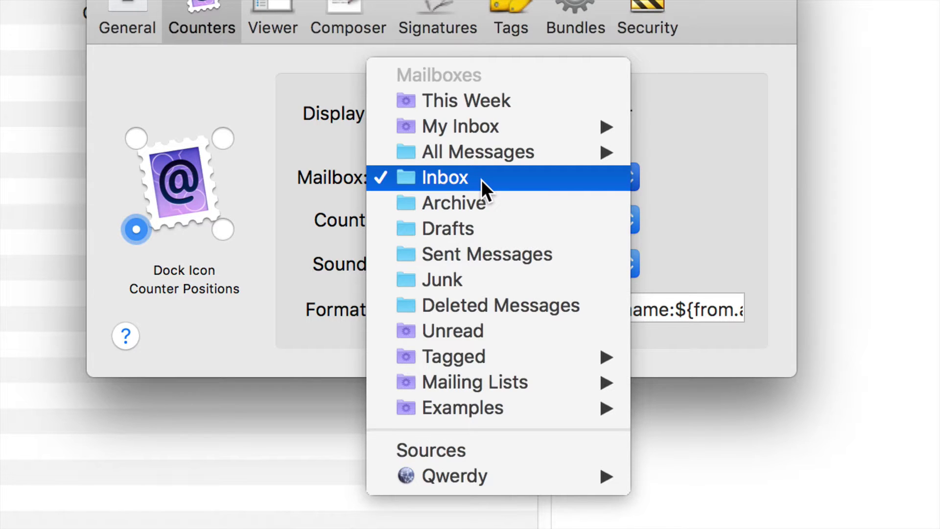
mouse_move(443, 130)
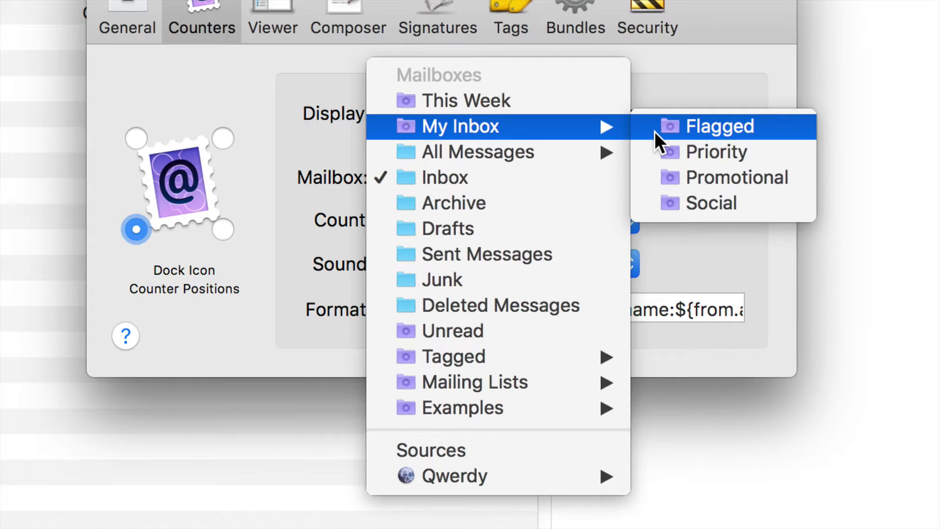
left_click(651, 93)
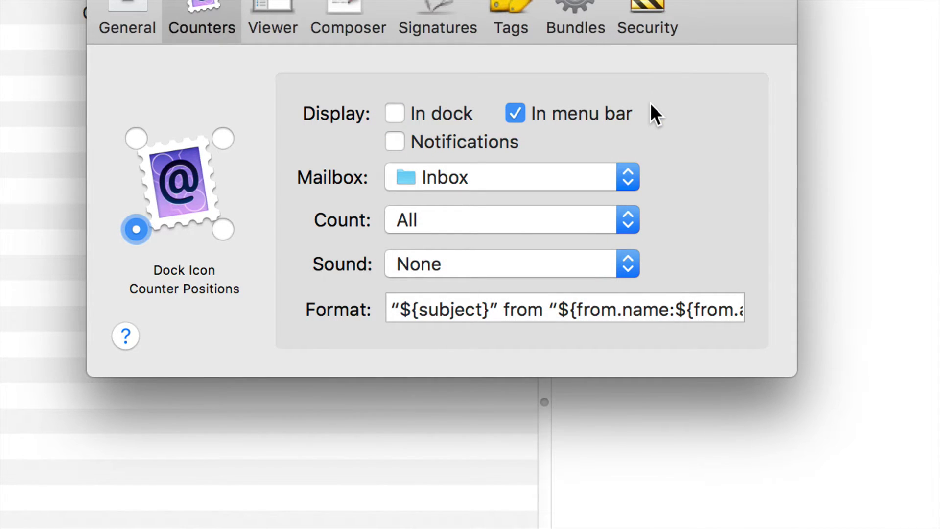
left_click(448, 222)
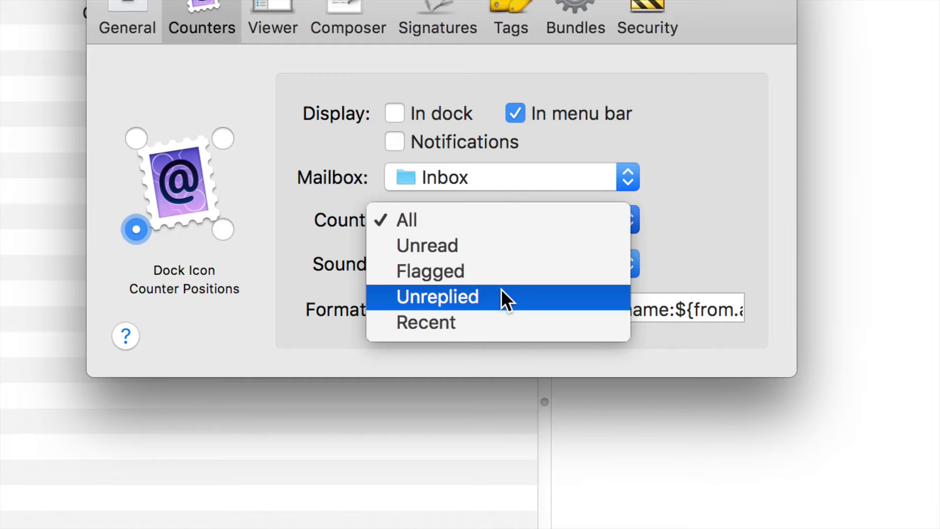
left_click(337, 247)
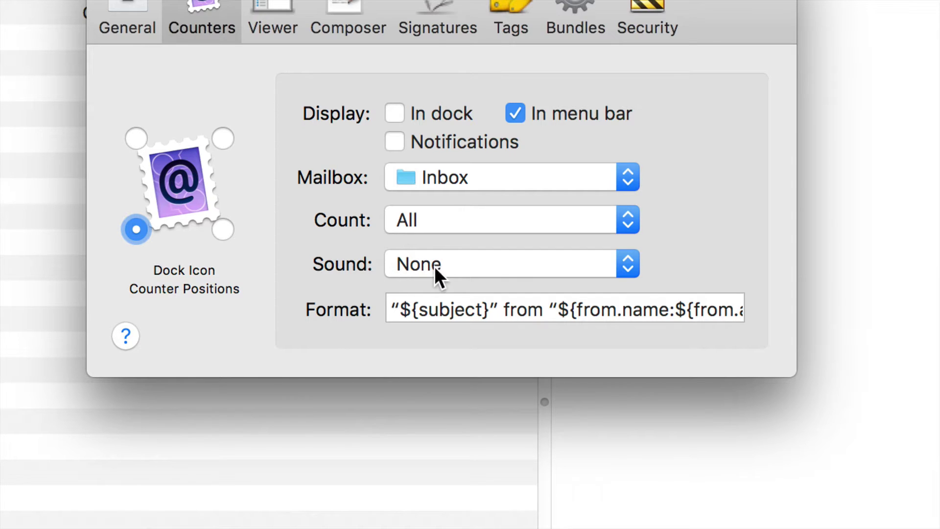
left_click(454, 263)
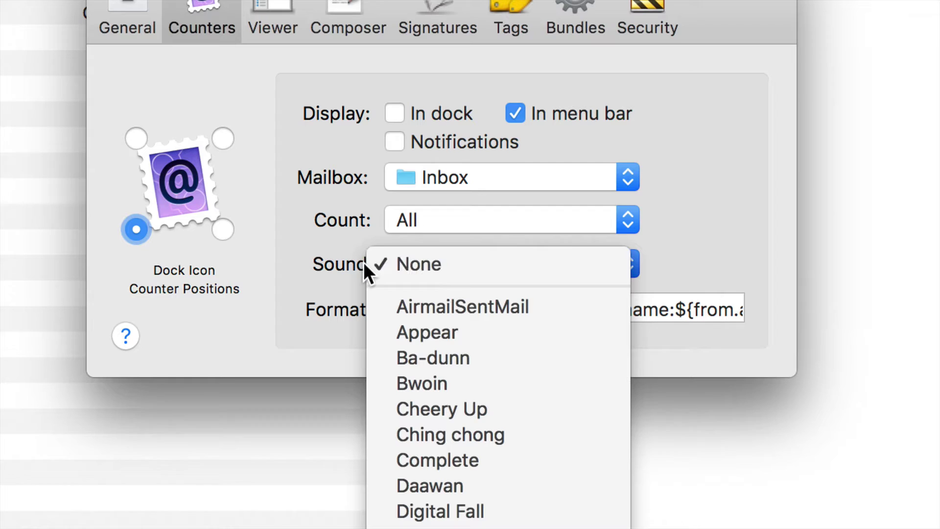
left_click(348, 260)
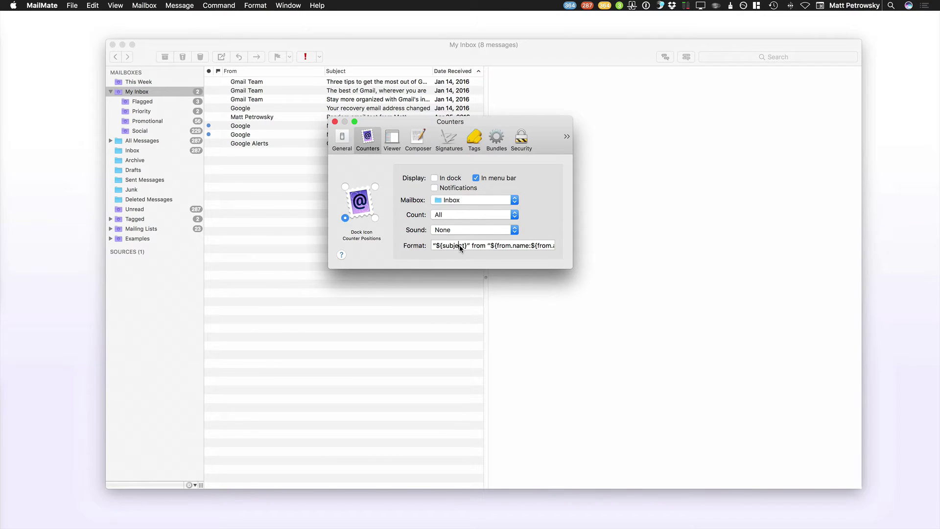
left_click(464, 310)
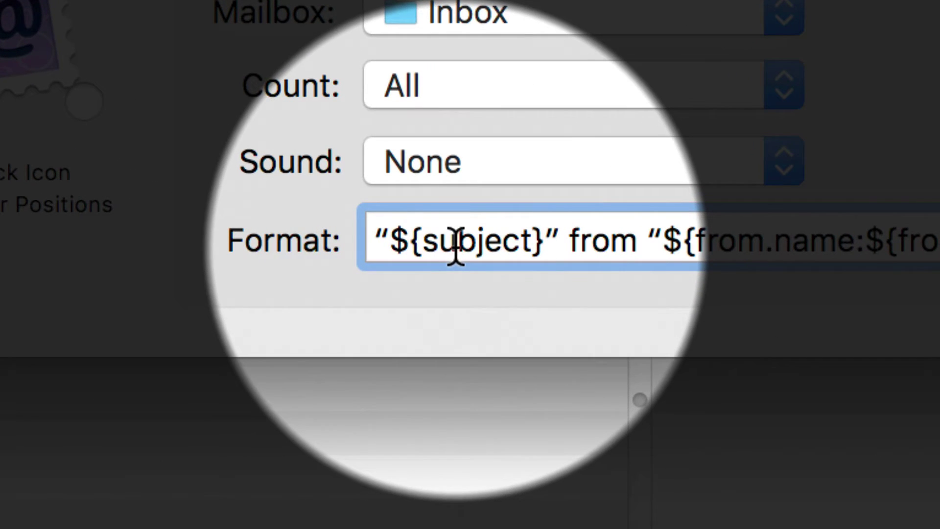
mouse_move(394, 244)
left_mouse_down()
mouse_move(538, 240)
mouse_move(533, 248)
left_mouse_up()
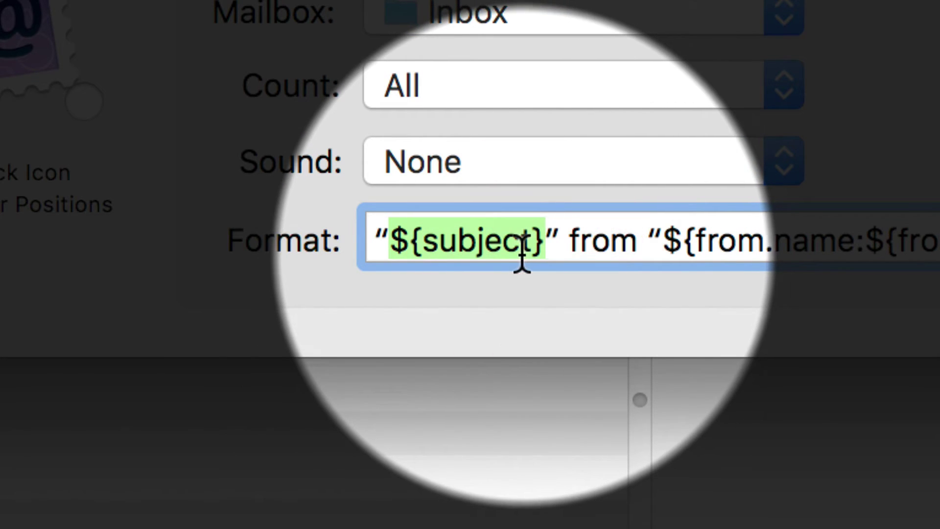
left_click(391, 244)
double_click(413, 243)
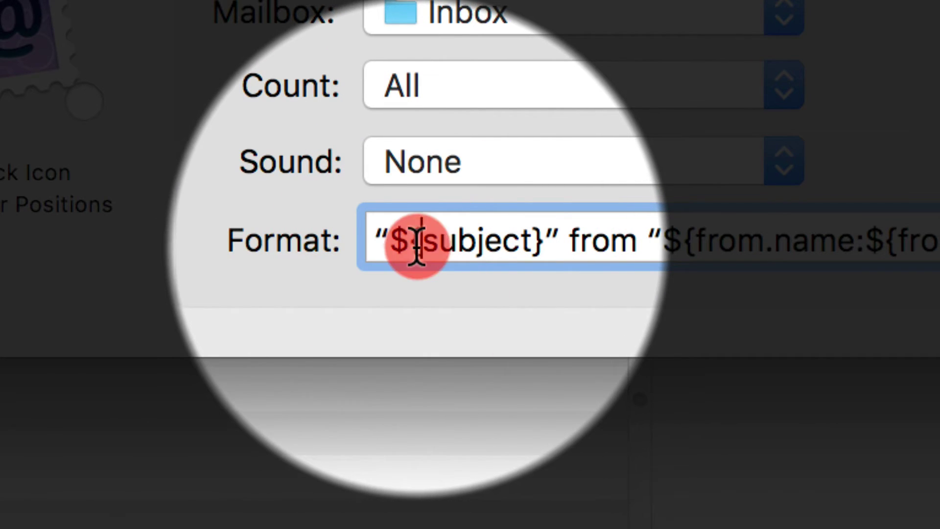
double_click(537, 244)
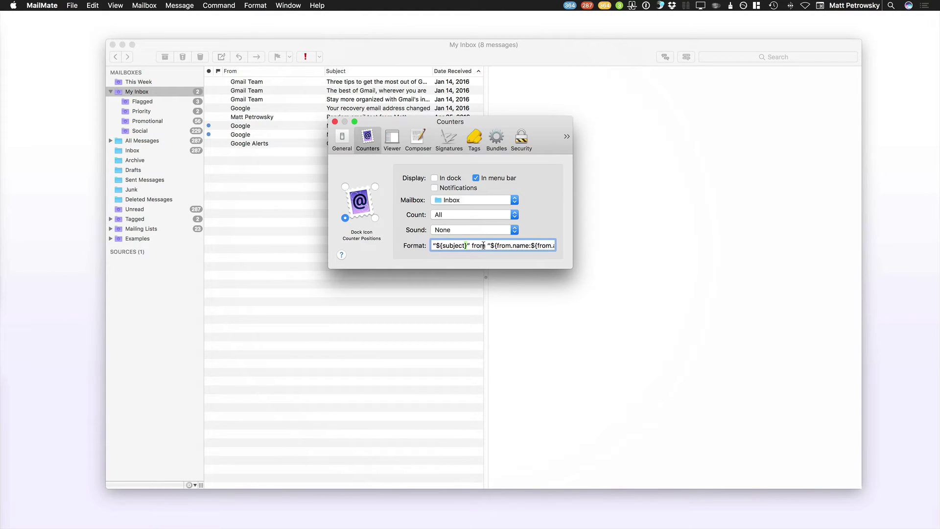
left_click(619, 6)
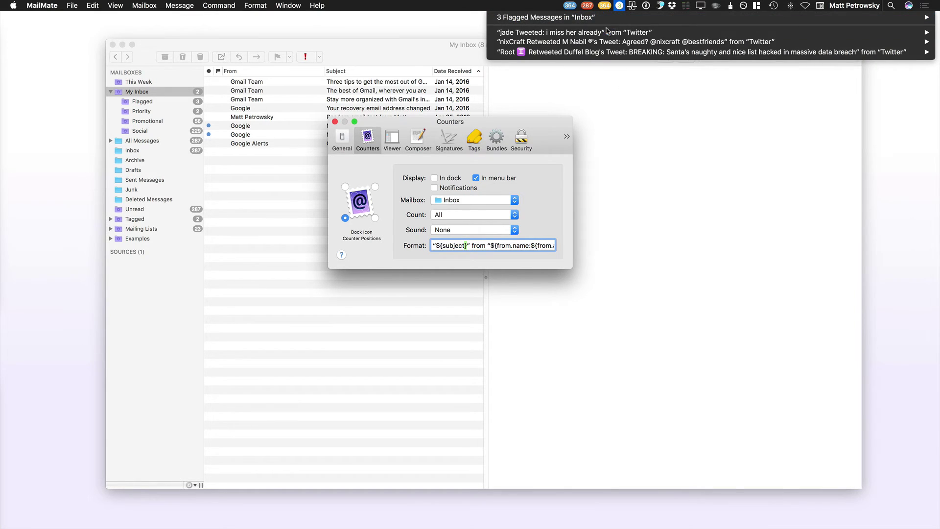
mouse_move(533, 38)
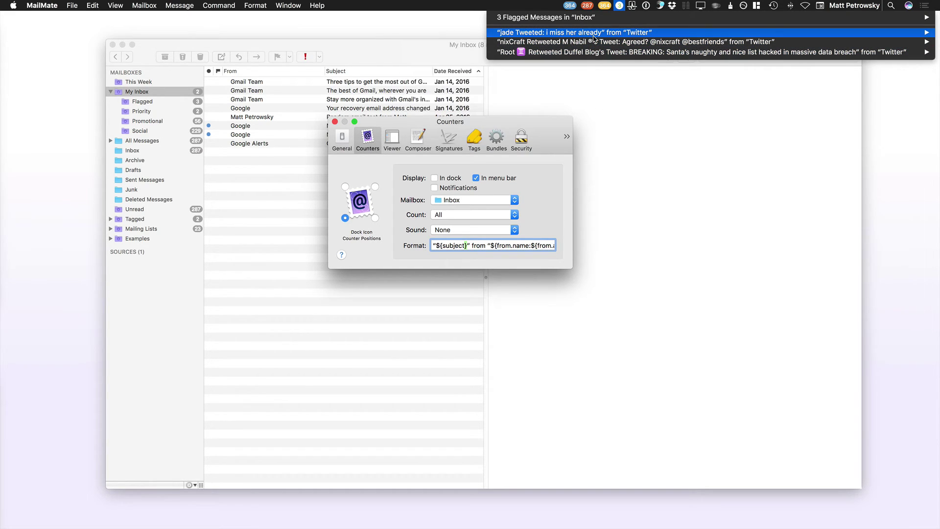
mouse_move(594, 38)
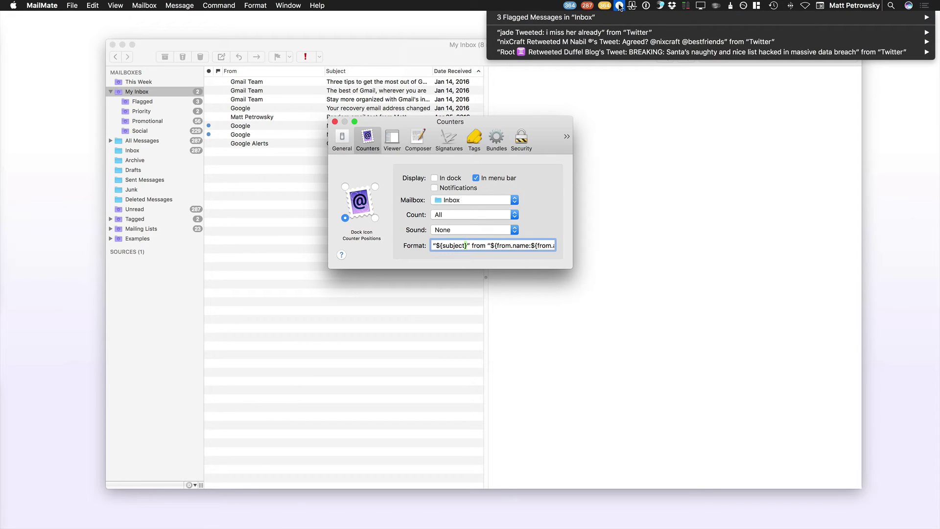
mouse_move(623, 35)
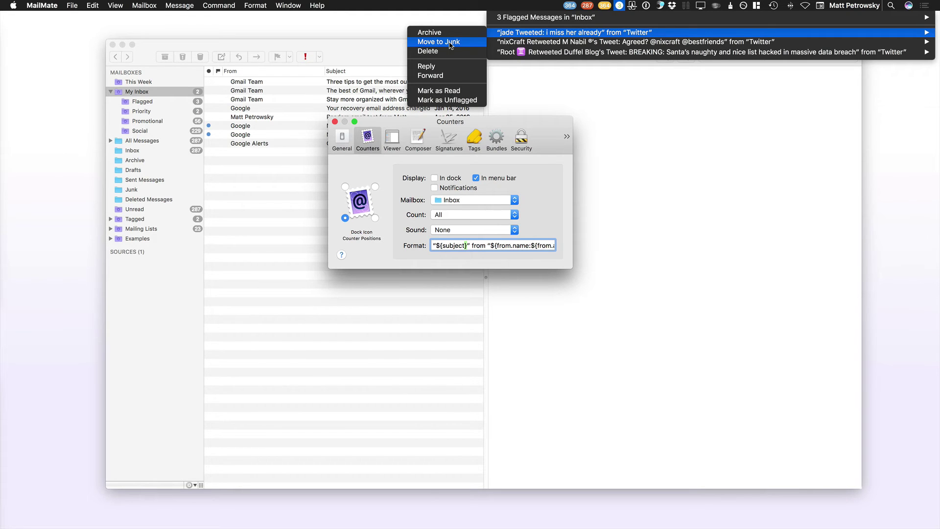
left_click(455, 123)
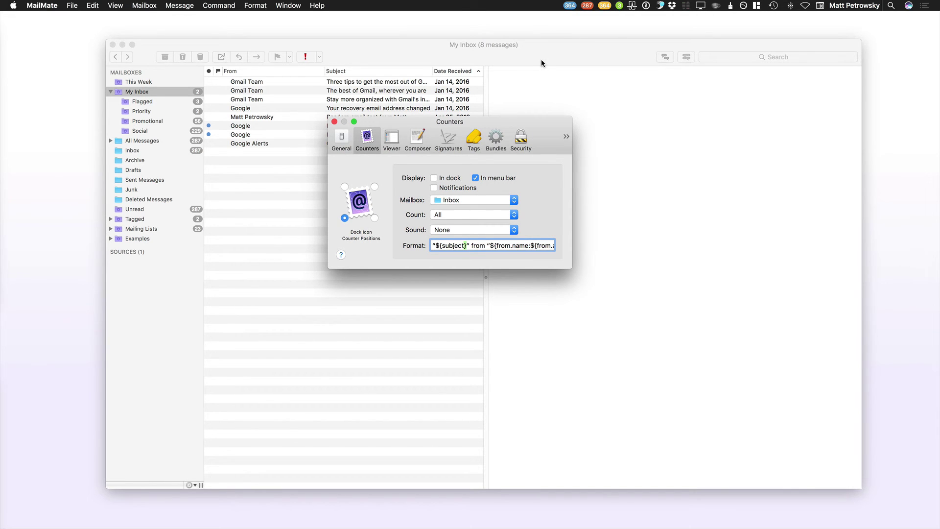
Close Preferences, hide MailMate, and open the Linux packaging tweet from the 364 menu-bar counter
key("super+w")
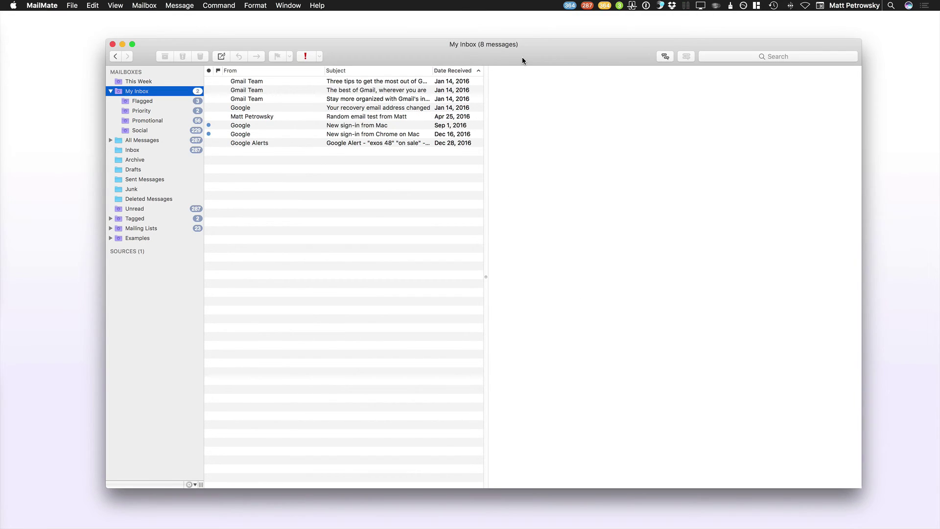
key("super+h")
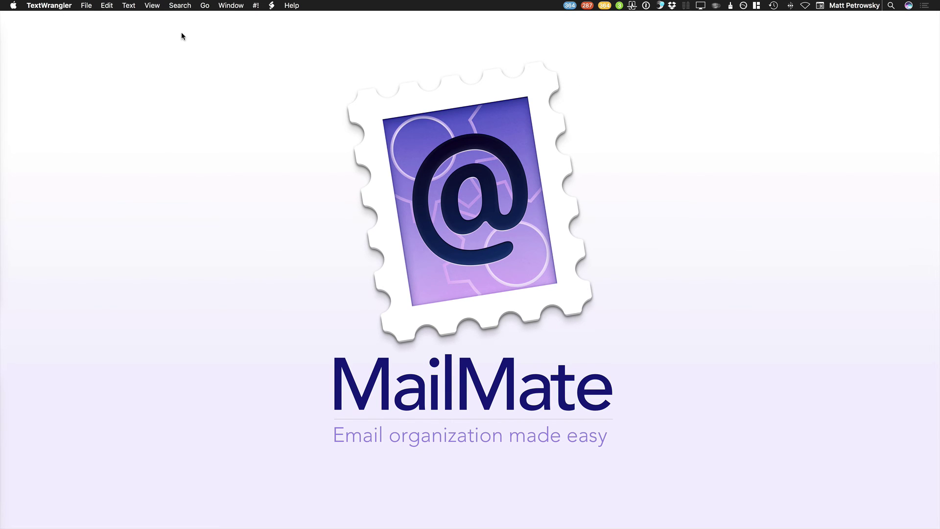
left_click(569, 6)
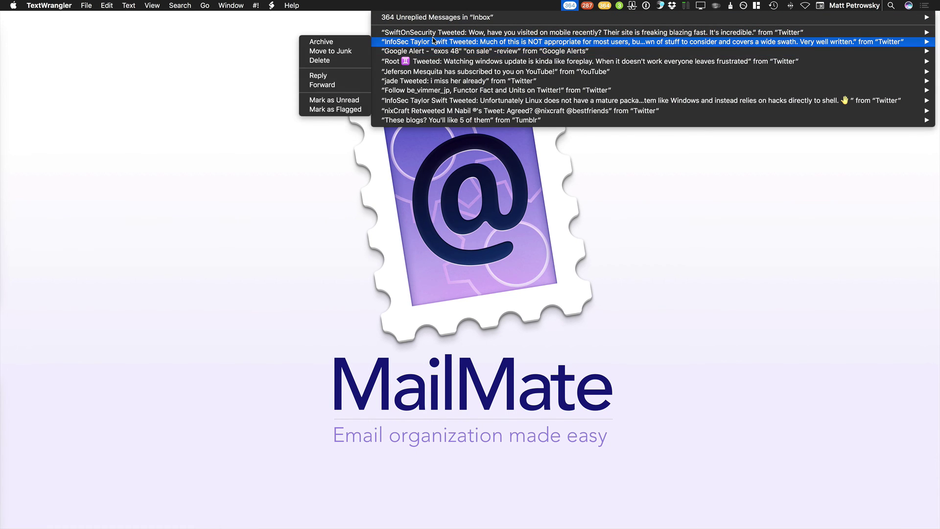
mouse_move(433, 102)
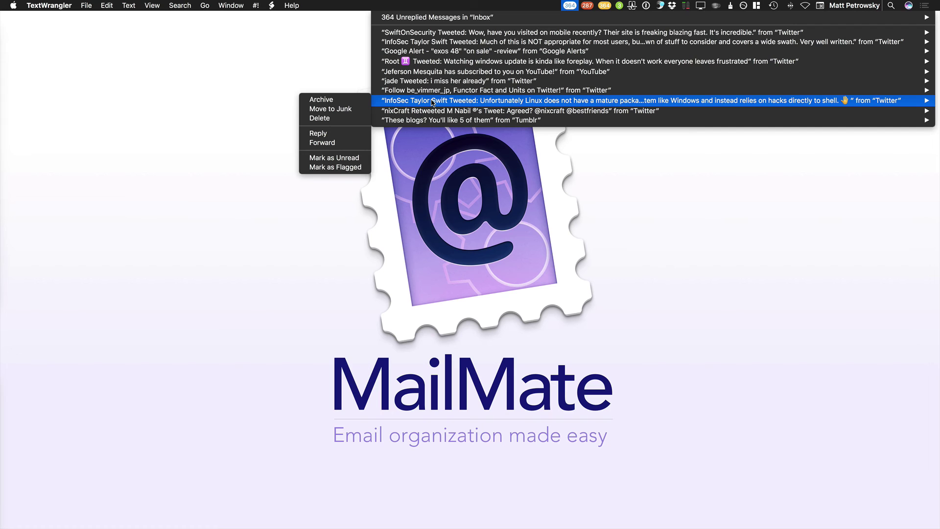
left_click(433, 101)
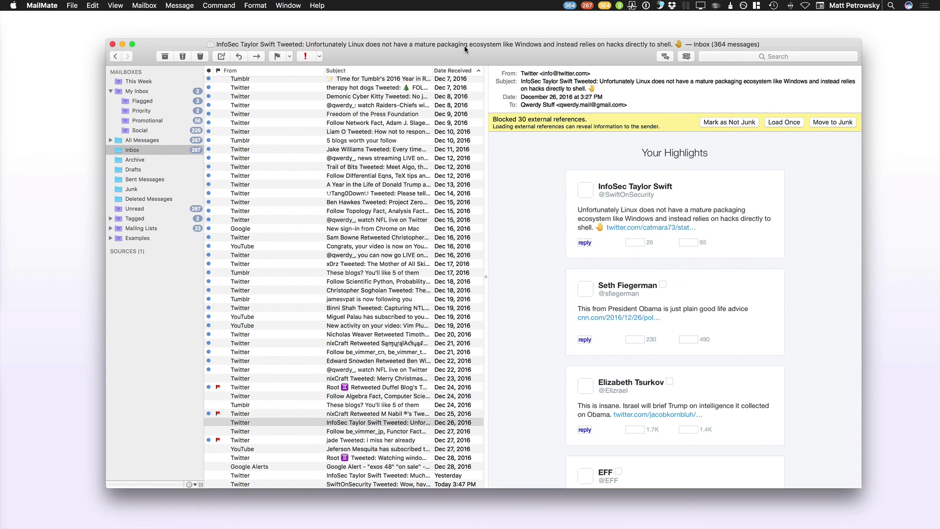
left_click_drag(465, 45, 438, 43)
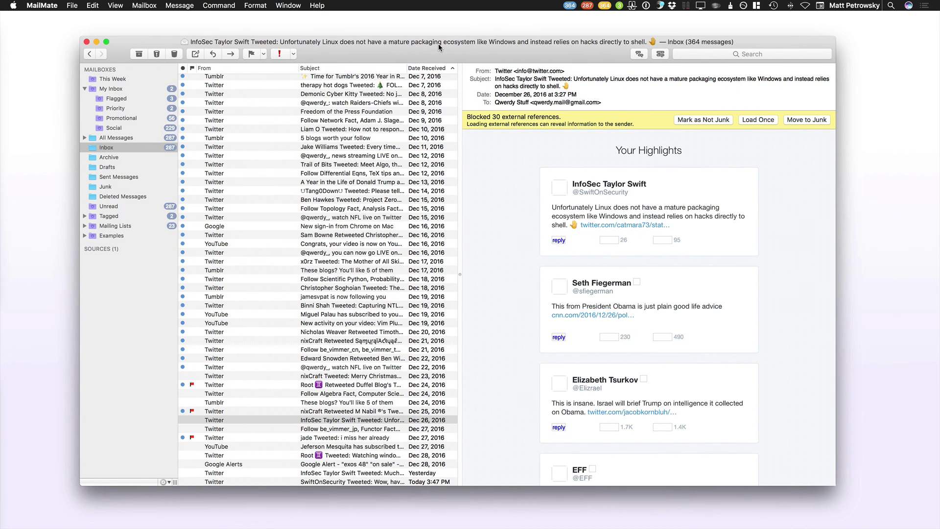